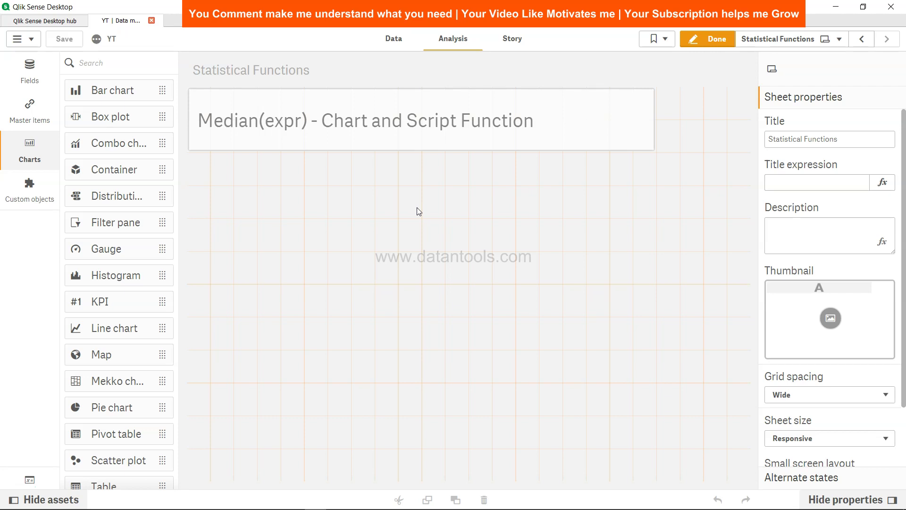
# Open the data load script and select the value 27 in the inline Crosstable data.
pyautogui.click(398, 41)
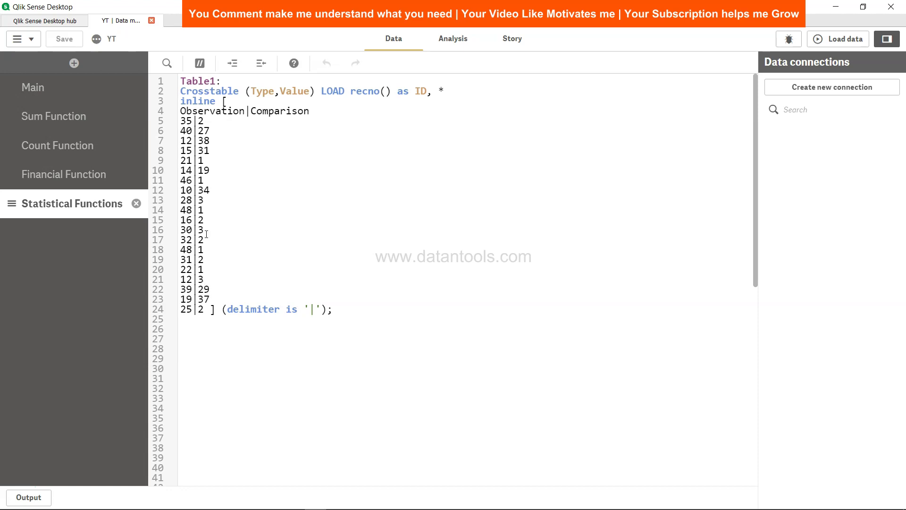
pyautogui.doubleClick(205, 132)
# Below the inline load, write 'Median1: Load Type, Median(Value) Resident Table1 Group By Type;'.
pyautogui.click(356, 319)
pyautogui.press('Return')
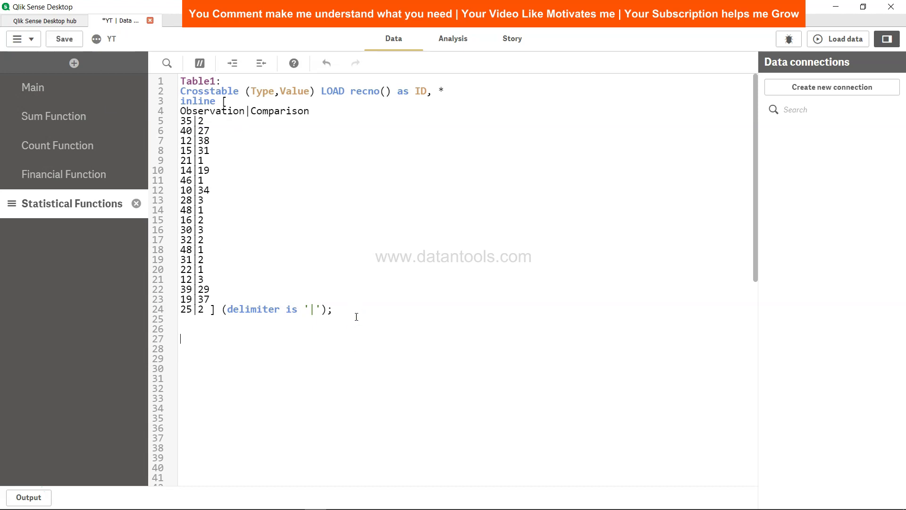
pyautogui.write('Median1:')
pyautogui.press('Return')
pyautogui.write('Load Type,')
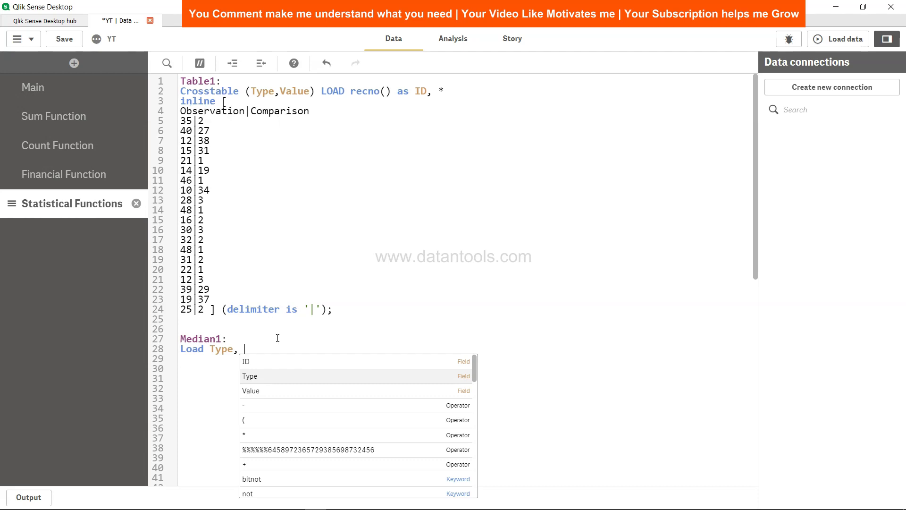
pyautogui.write('Median(')
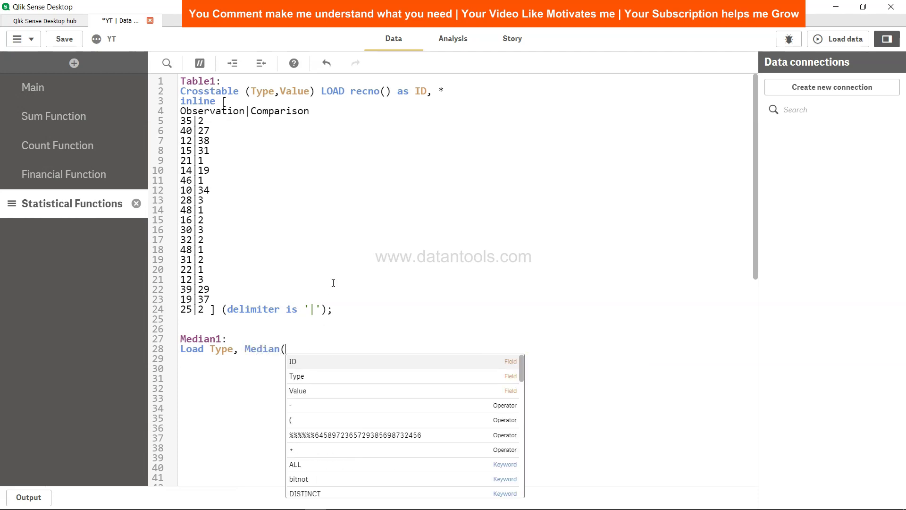
pyautogui.write('Value)')
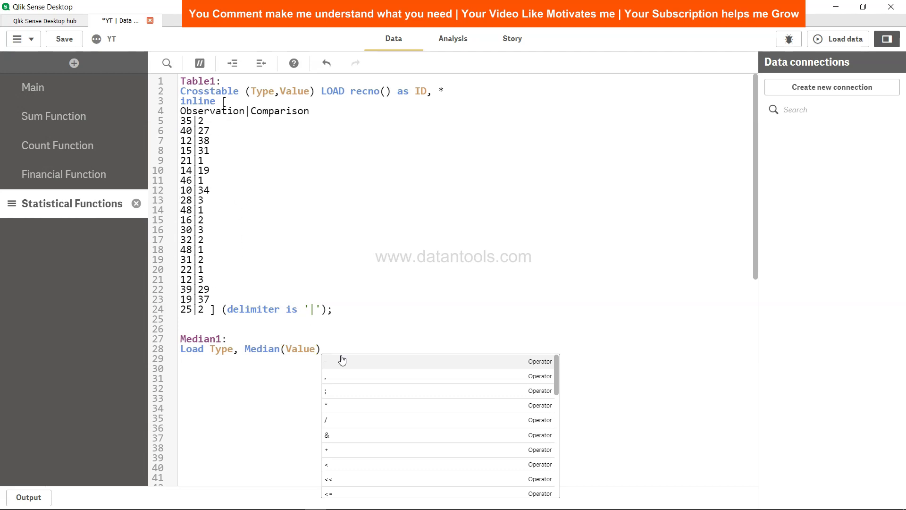
pyautogui.write('Resident ')
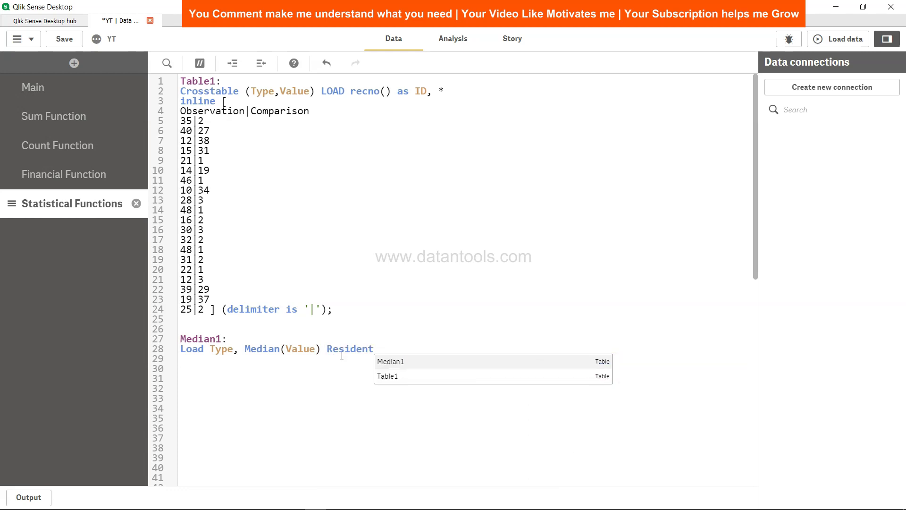
pyautogui.write('Table1')
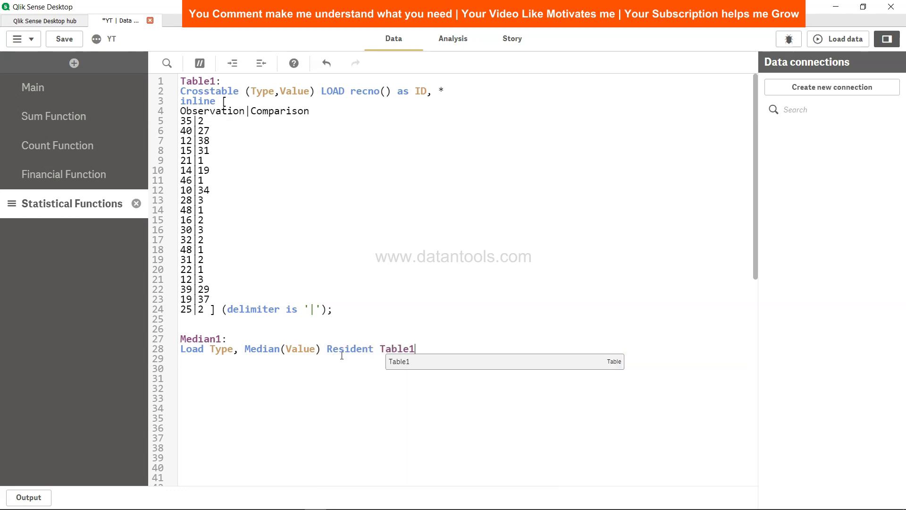
pyautogui.write(' Group B')
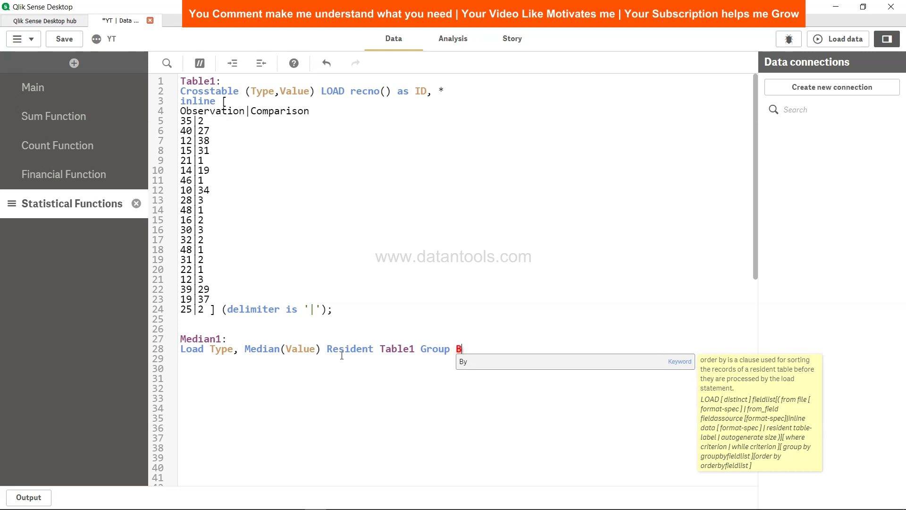
pyautogui.write('y Type')
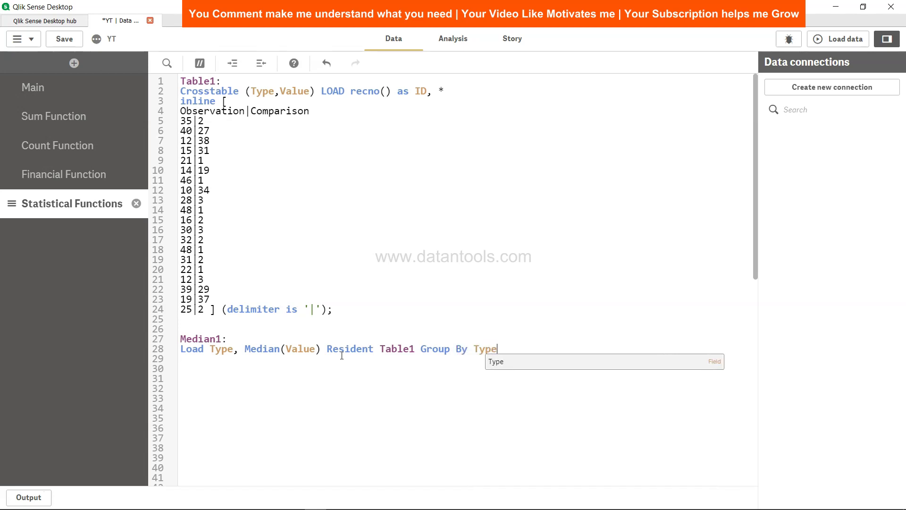
pyautogui.write(';')
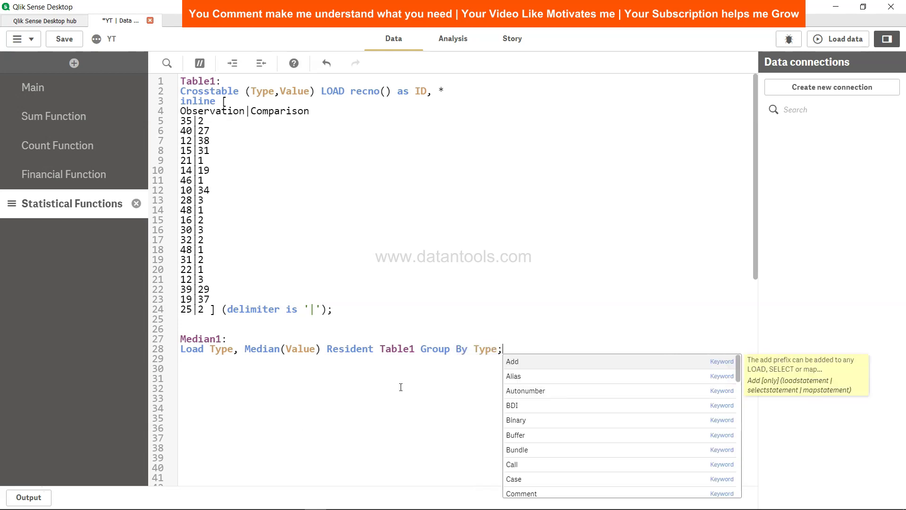
pyautogui.moveTo(250, 352); pyautogui.dragTo(303, 355)
# Save the script and place a new table on the sheet with Type as its first column.
pyautogui.click(303, 353)
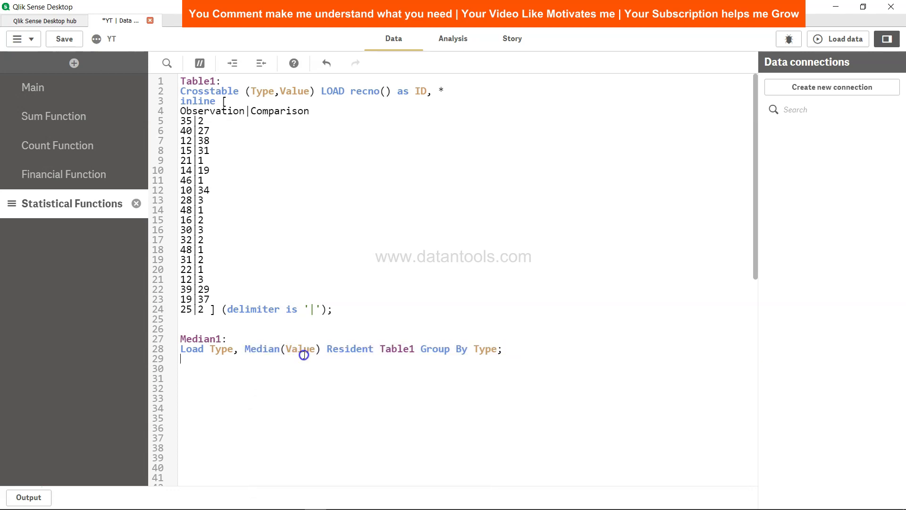
pyautogui.click(74, 45)
pyautogui.click(451, 39)
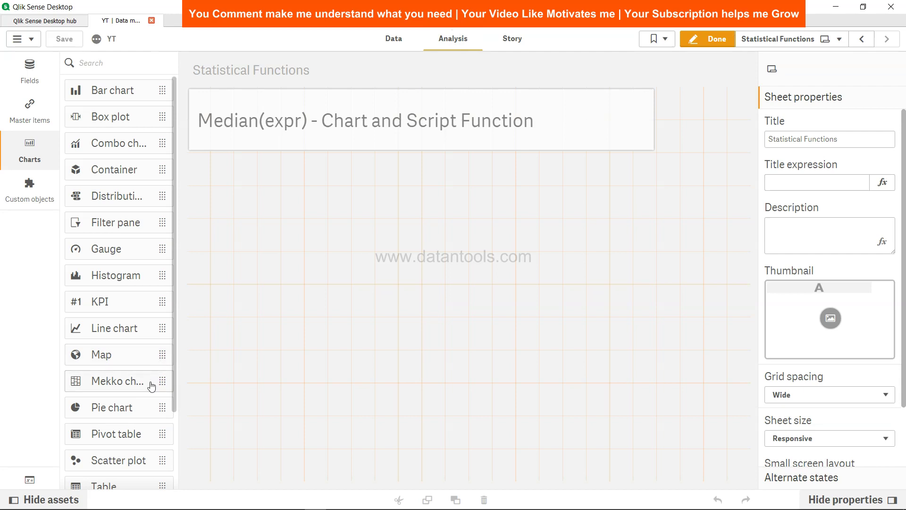
pyautogui.scroll(-3, 116, 485)
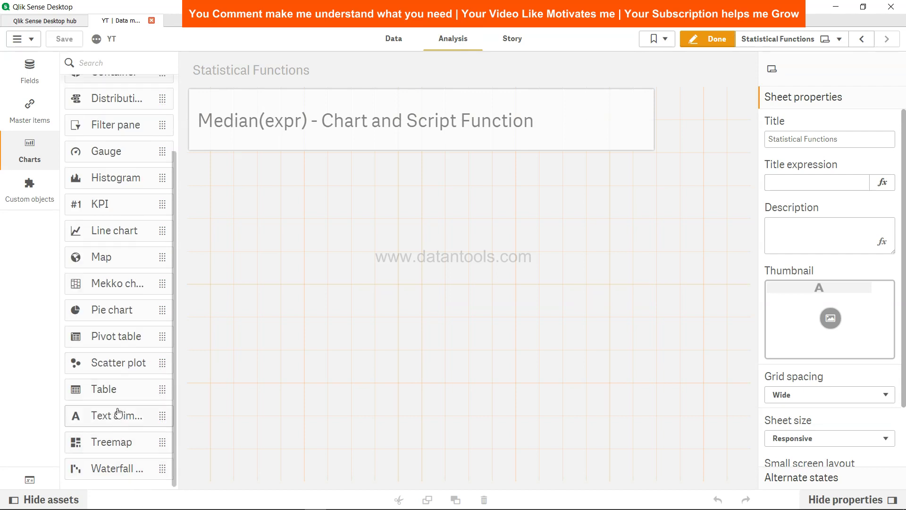
pyautogui.moveTo(137, 381); pyautogui.dragTo(305, 208)
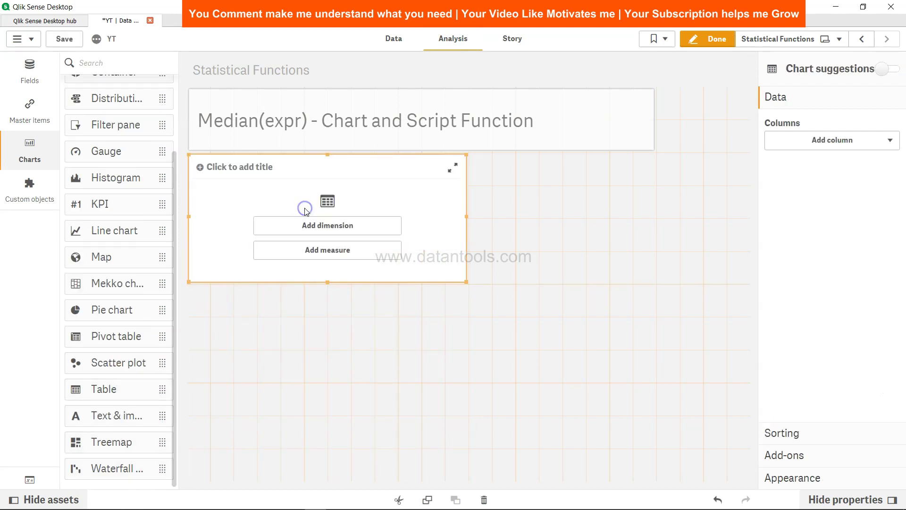
pyautogui.click(334, 226)
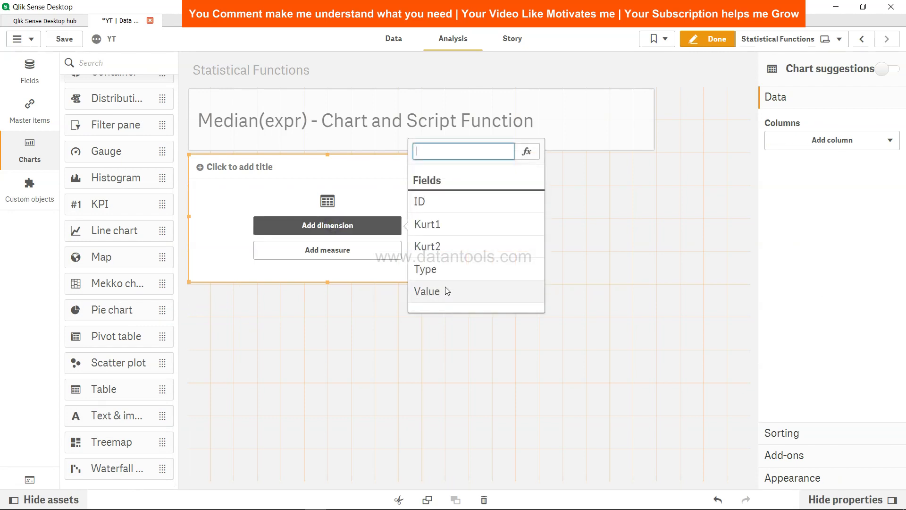
pyautogui.click(449, 270)
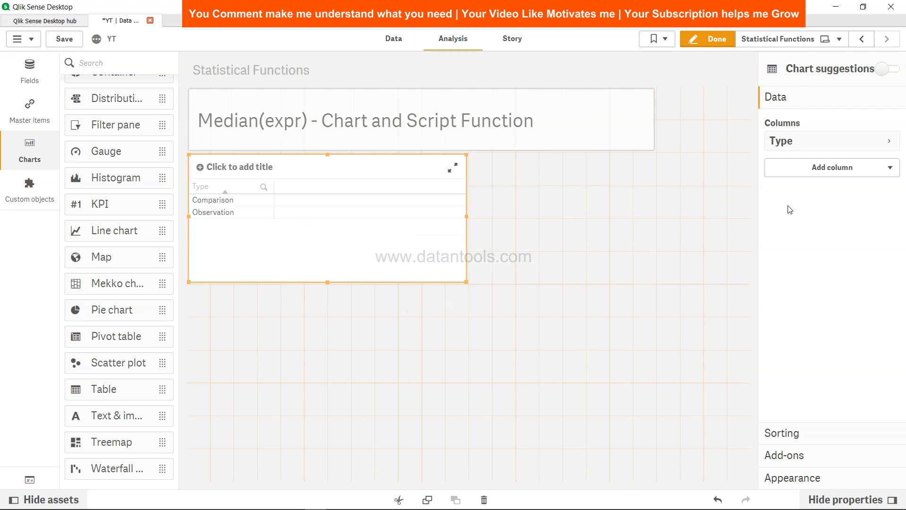
pyautogui.click(815, 174)
pyautogui.click(817, 196)
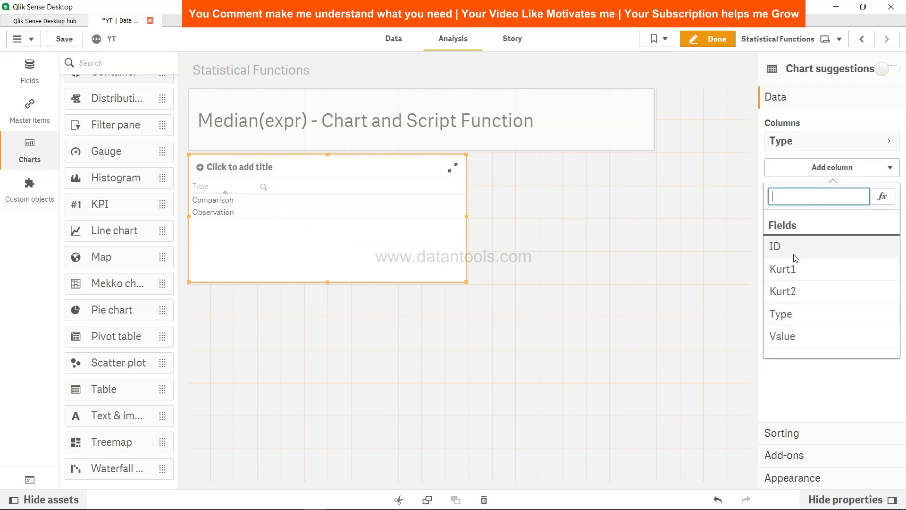
# Alias Median(Value) as Med_value in the Median1 load, save the script, and reload the data.
pyautogui.click(401, 38)
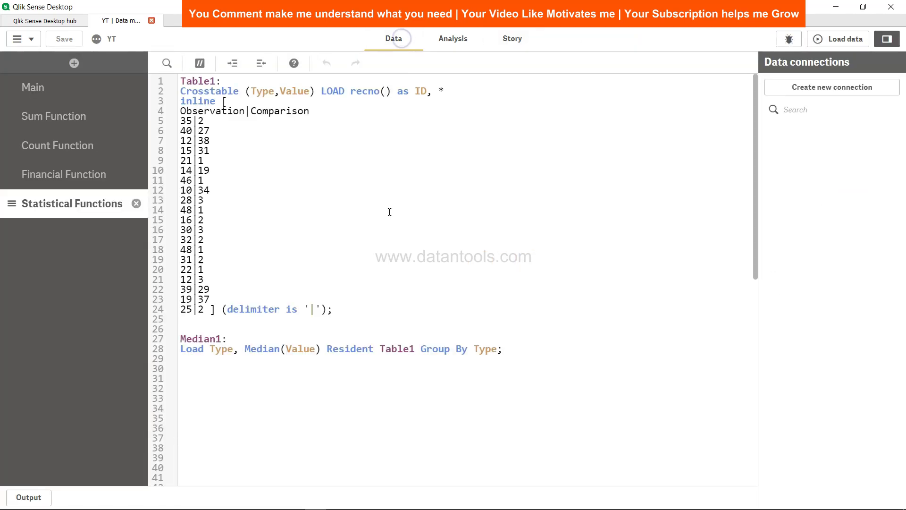
pyautogui.click(324, 347)
pyautogui.write('as ')
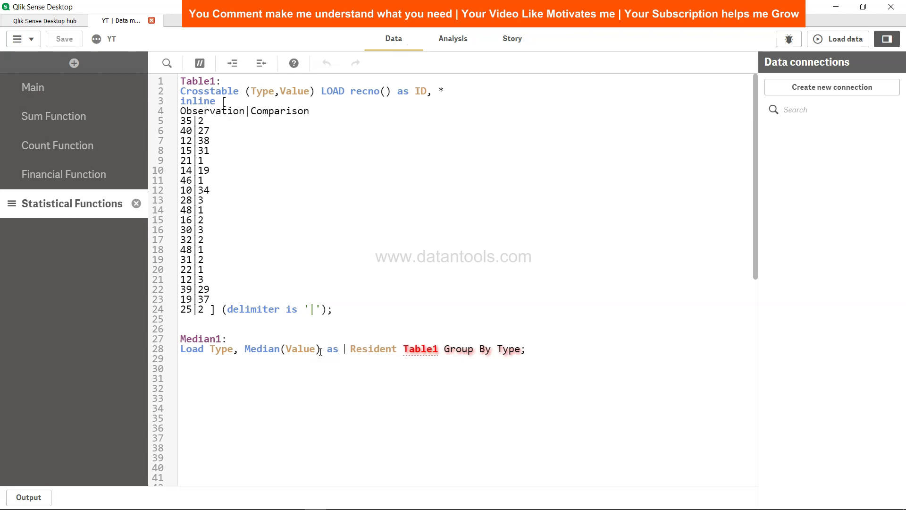
pyautogui.write('Med')
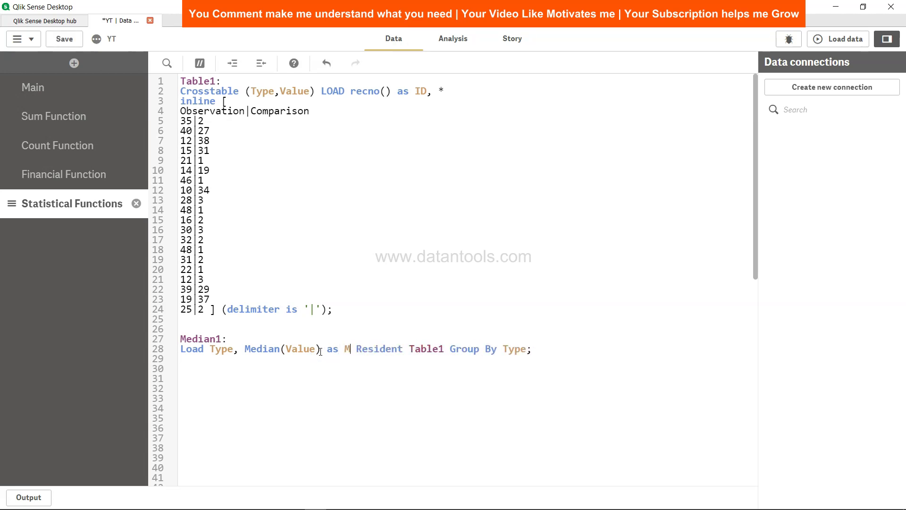
pyautogui.write('_value')
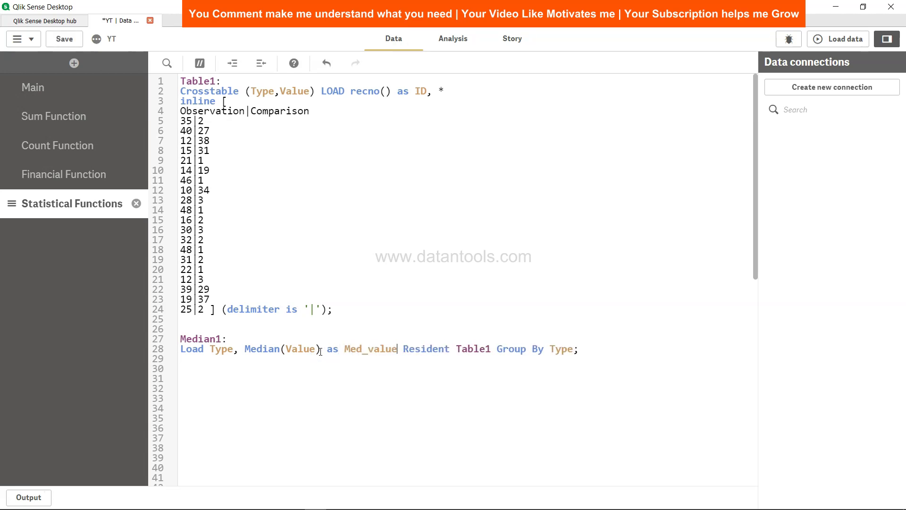
pyautogui.click(71, 40)
pyautogui.click(835, 40)
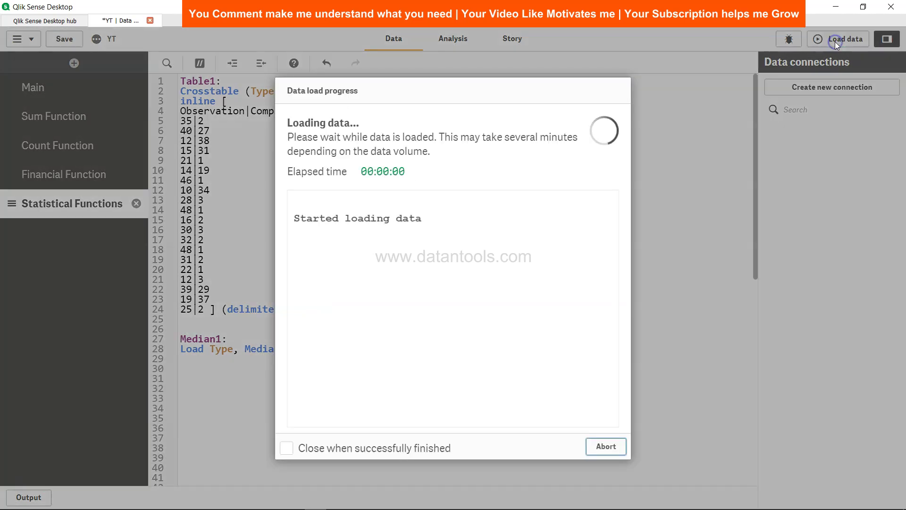
# Add Med_value as a dimension column to the Type table, showing 2.5 and 26.5.
pyautogui.click(607, 447)
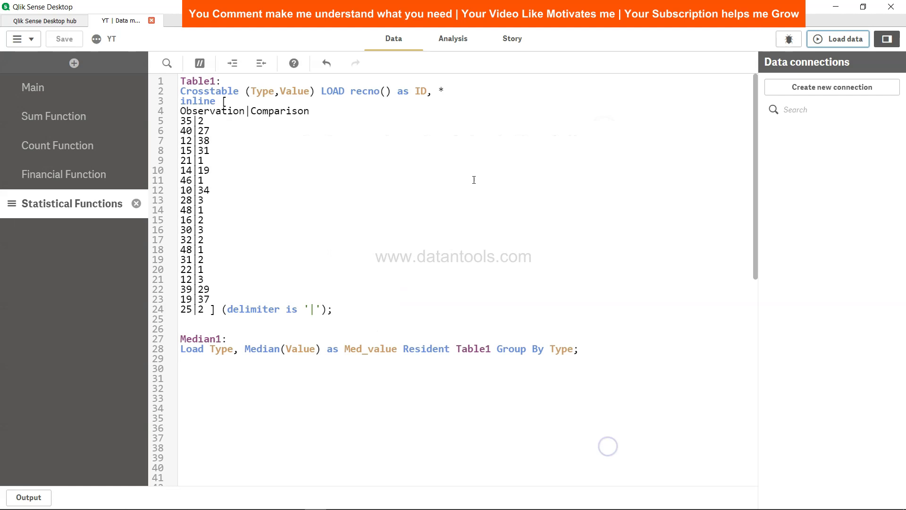
pyautogui.click(453, 39)
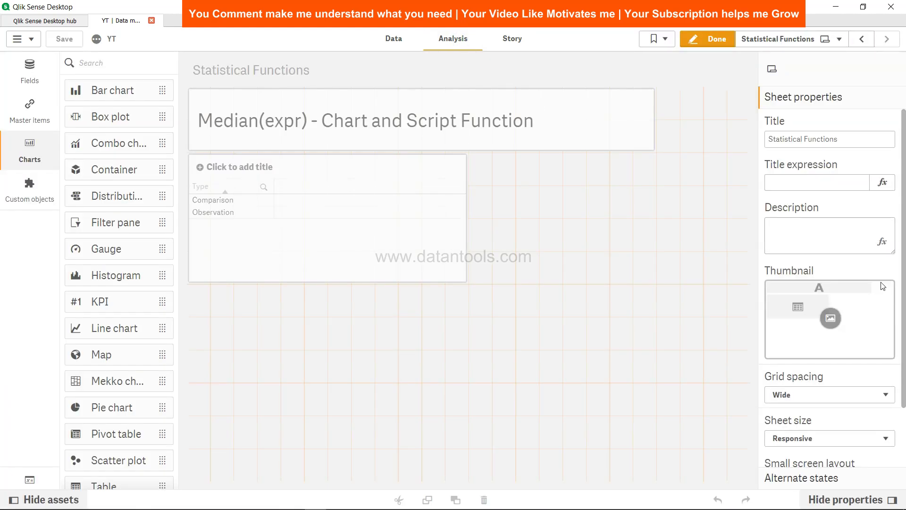
pyautogui.click(407, 255)
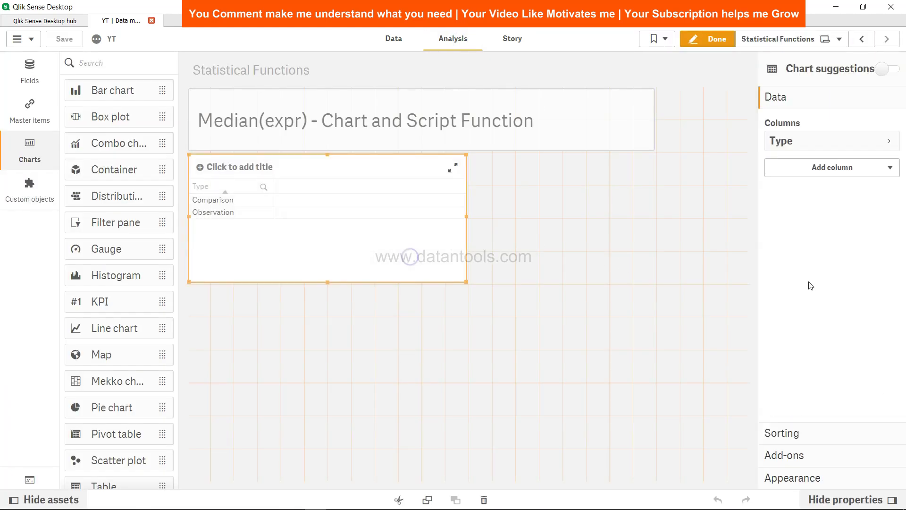
pyautogui.click(843, 172)
pyautogui.click(831, 193)
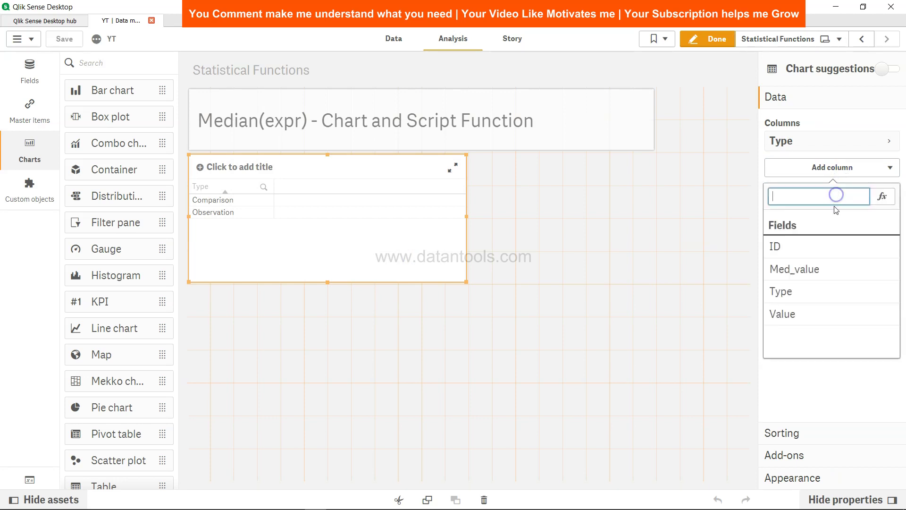
pyautogui.click(810, 270)
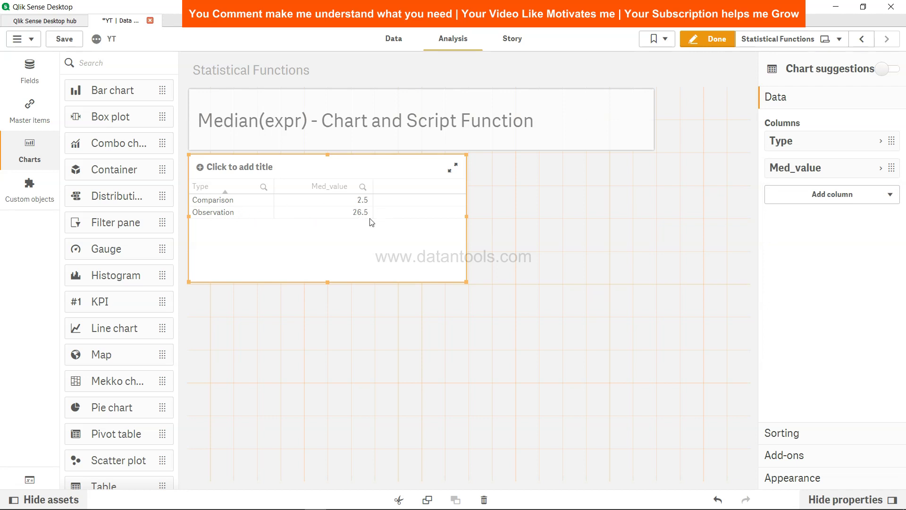
pyautogui.click(403, 40)
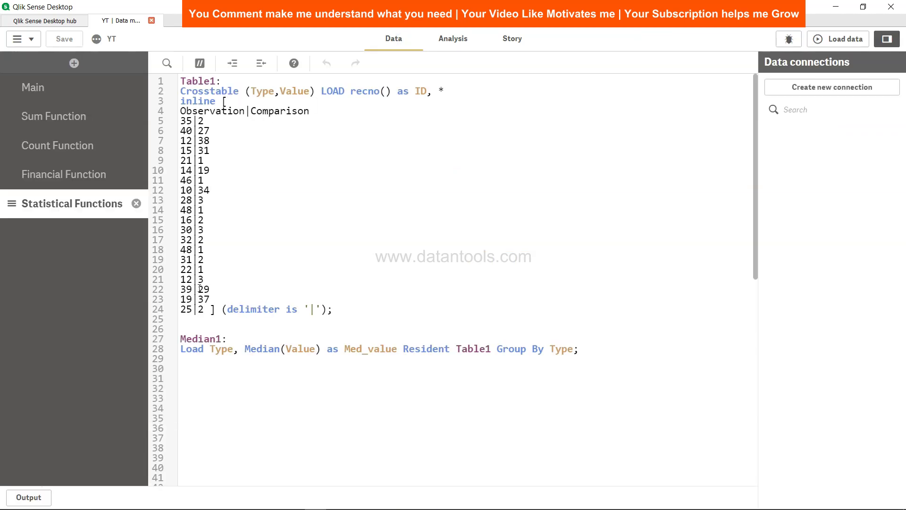
pyautogui.click(446, 44)
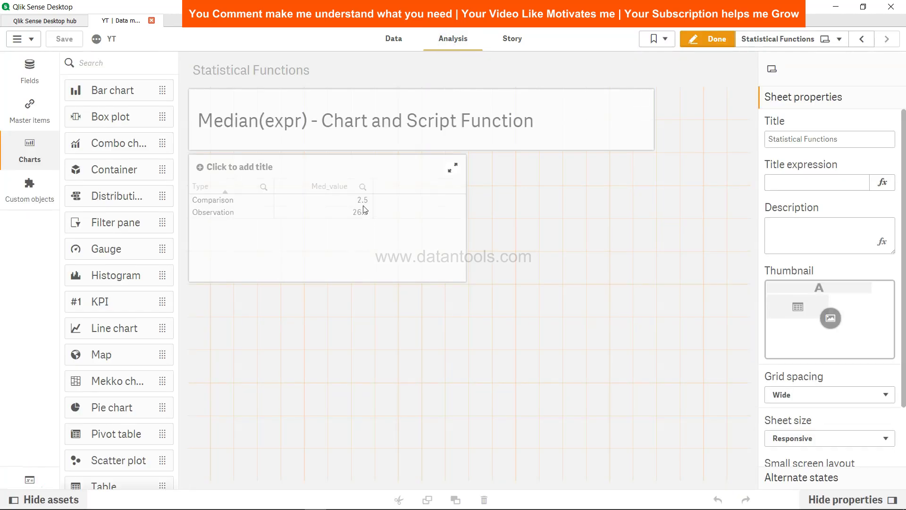
pyautogui.click(396, 40)
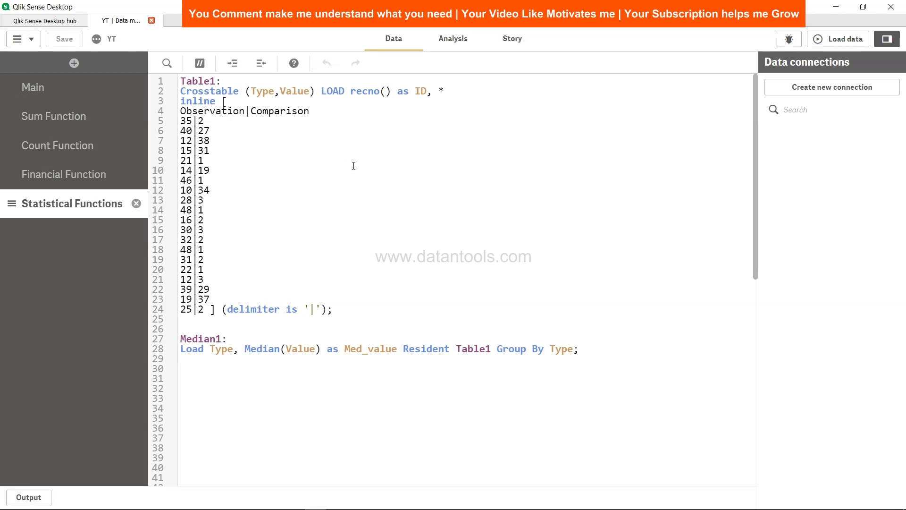
pyautogui.click(455, 38)
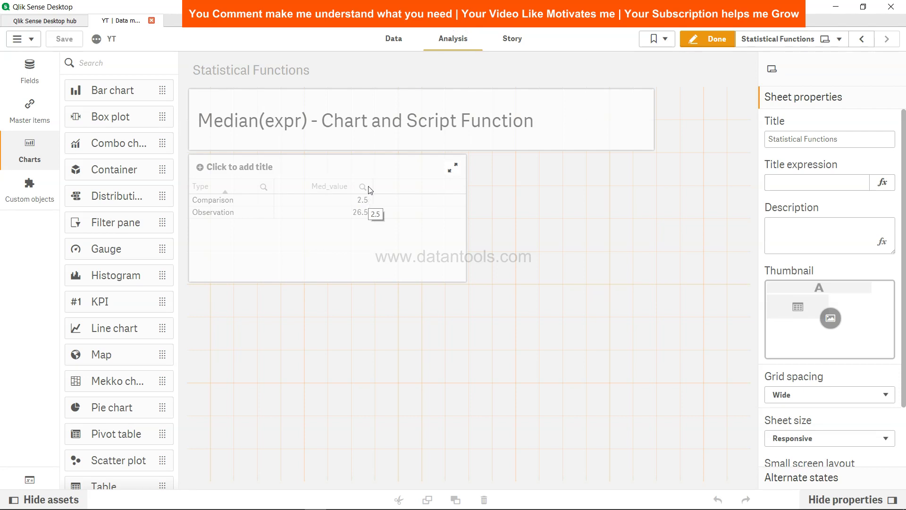
pyautogui.click(393, 40)
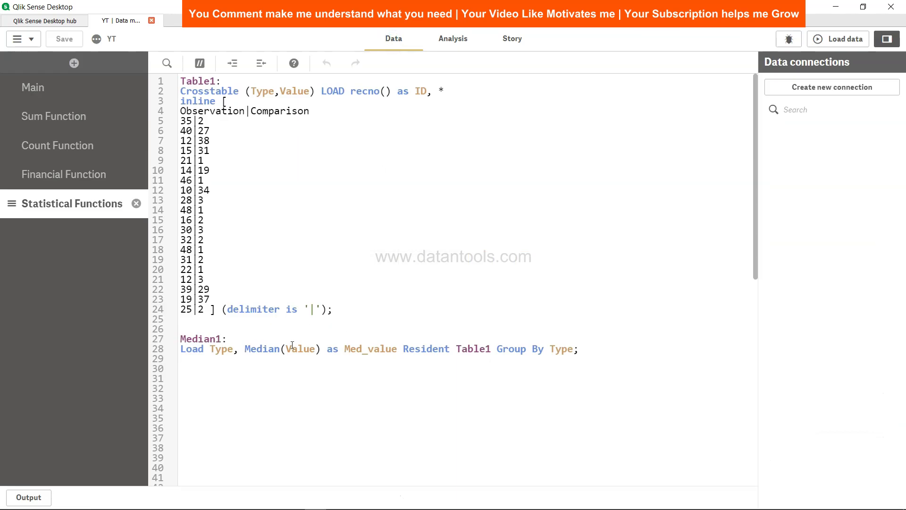
pyautogui.moveTo(246, 352); pyautogui.dragTo(386, 359)
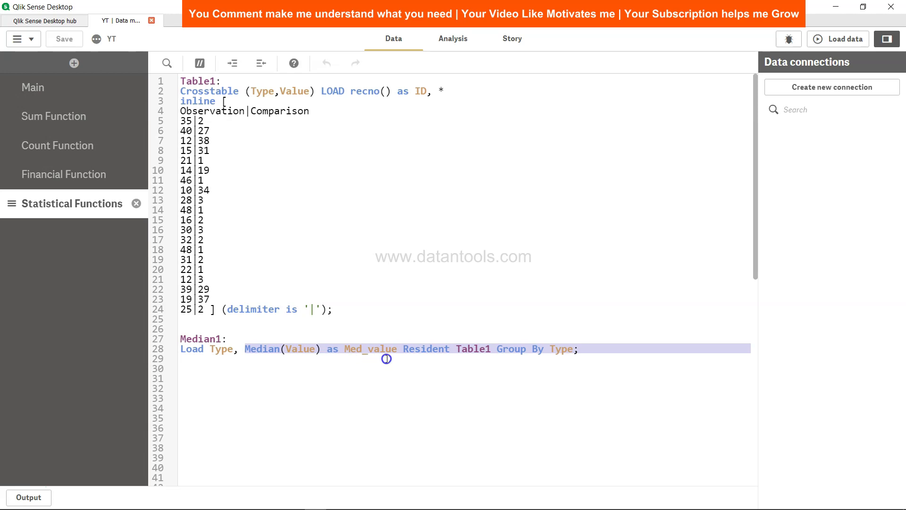
# Add a measure column to the Type table with the expression Median(Value).
pyautogui.click(452, 38)
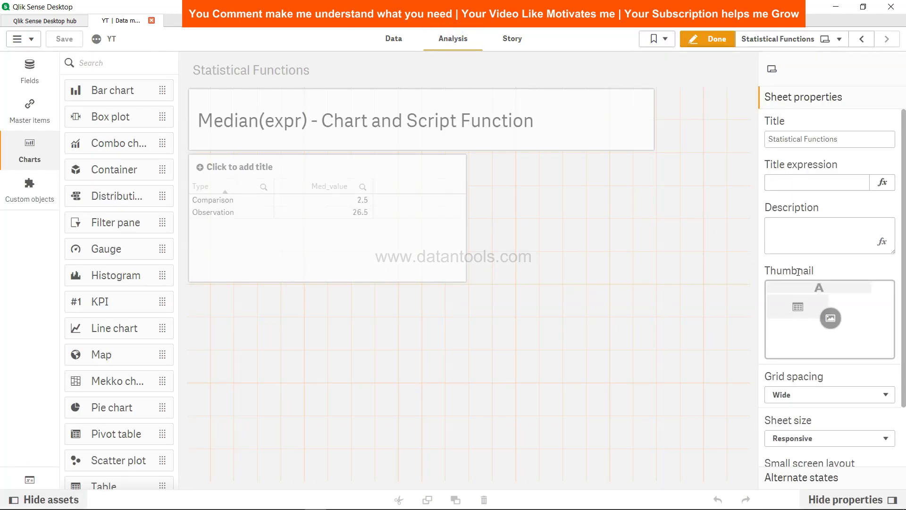
pyautogui.click(376, 261)
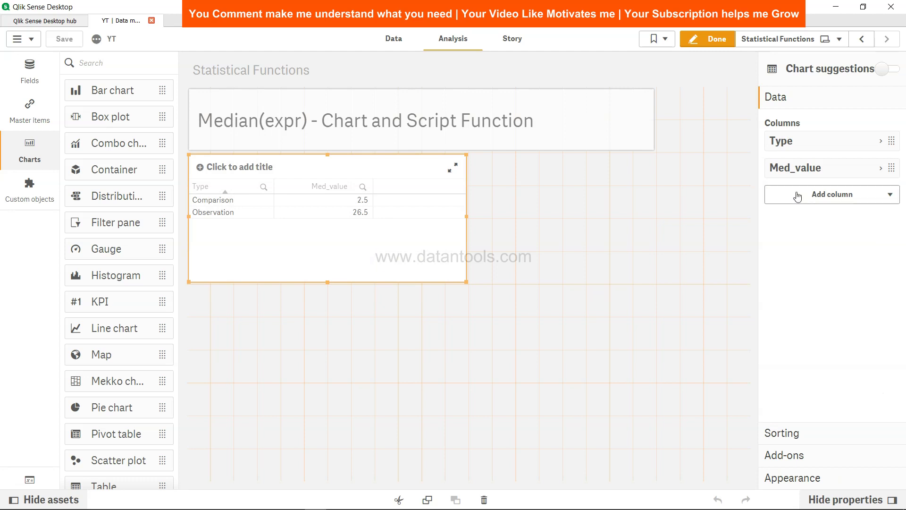
pyautogui.click(813, 199)
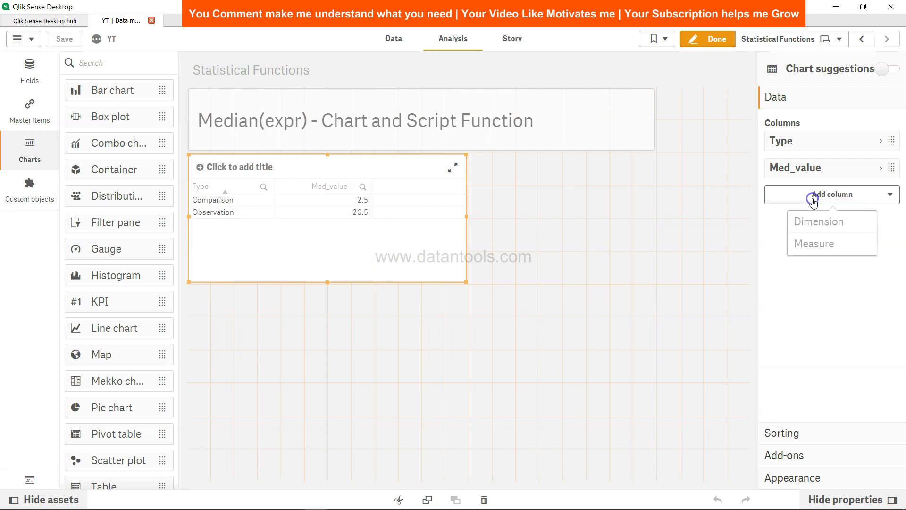
pyautogui.click(814, 243)
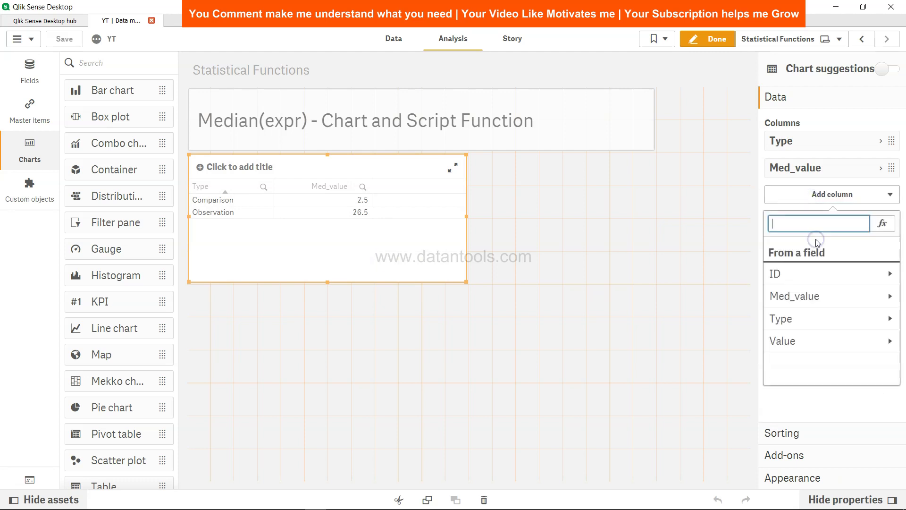
pyautogui.click(883, 223)
pyautogui.write('Medi')
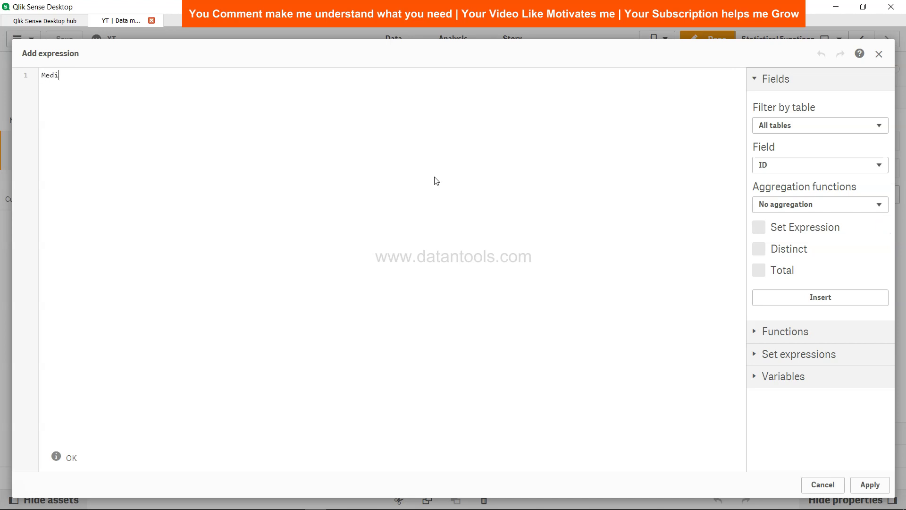
pyautogui.write('an(')
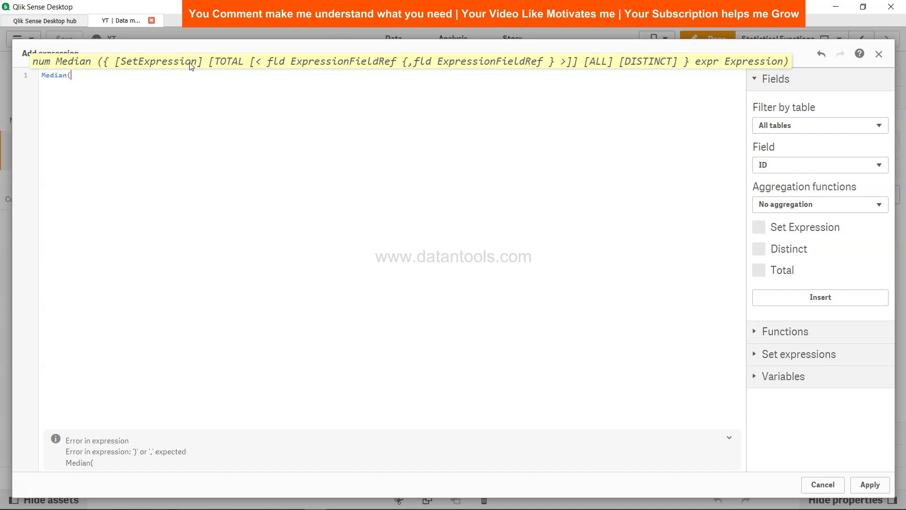
pyautogui.write('Value)')
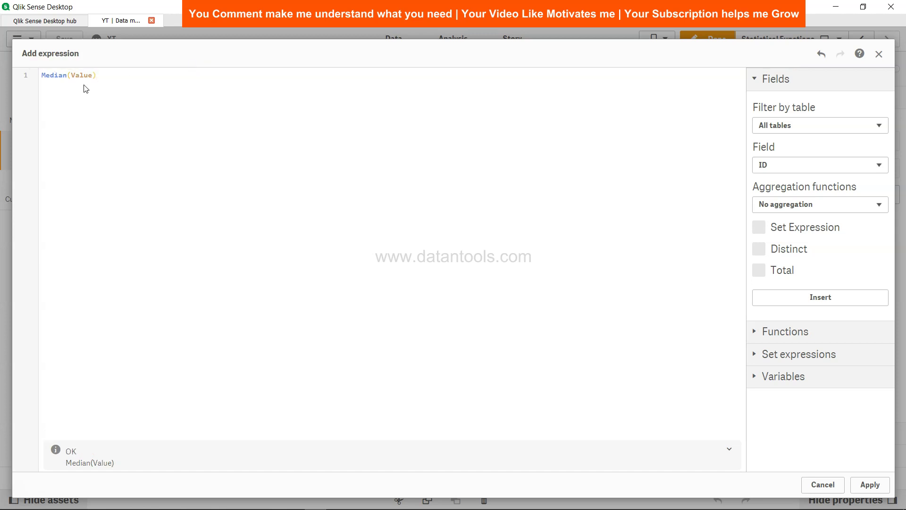
pyautogui.moveTo(73, 76); pyautogui.dragTo(89, 78)
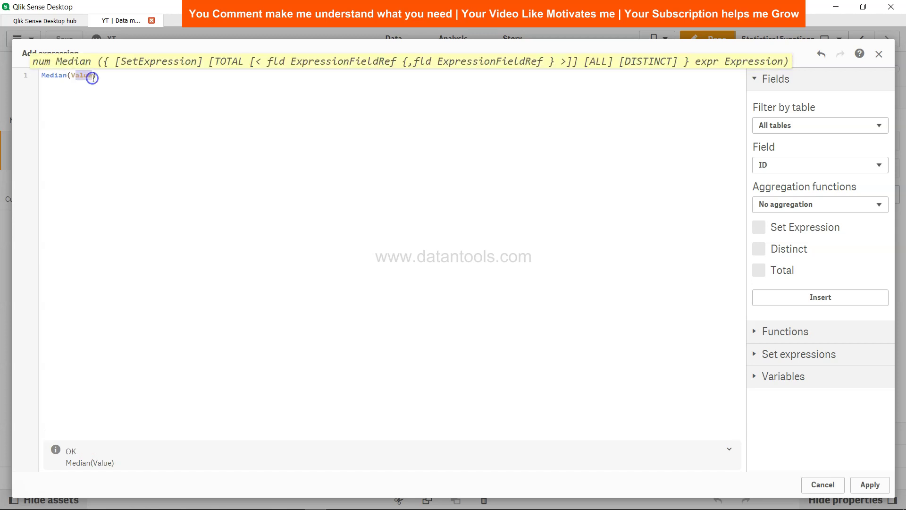
pyautogui.click(89, 78)
pyautogui.moveTo(94, 75); pyautogui.dragTo(74, 75)
pyautogui.click(870, 484)
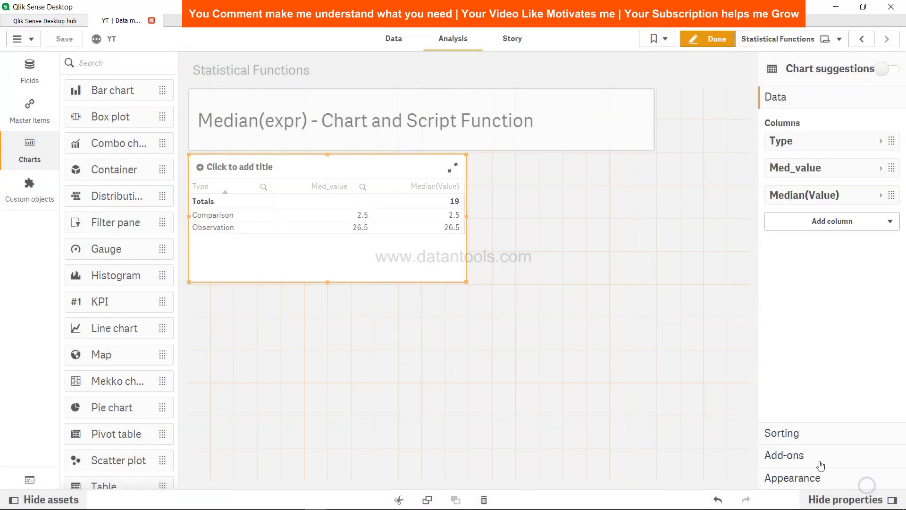